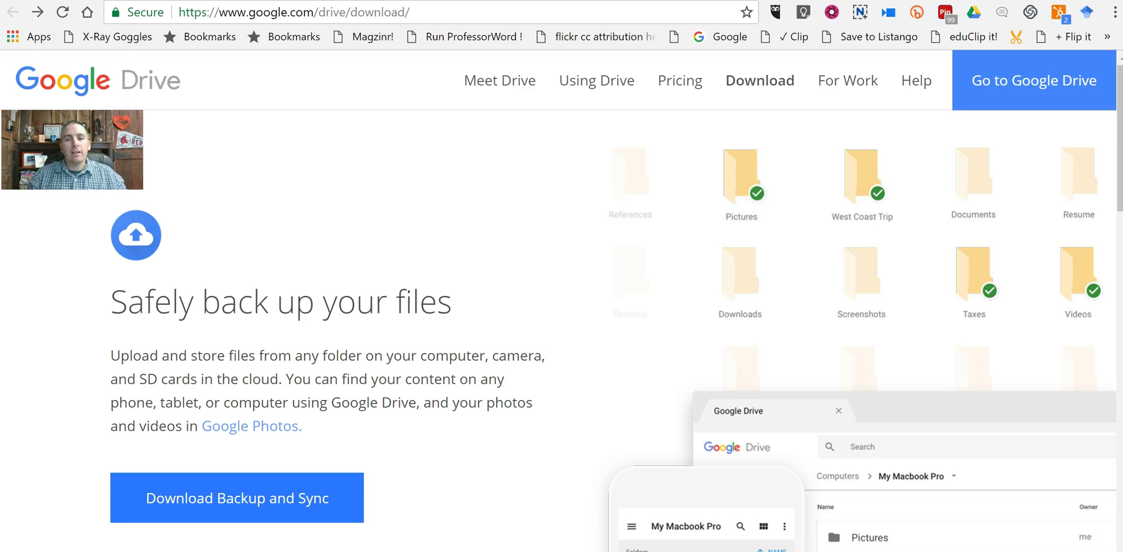
- Agree to Google Drive's terms and start downloading the Backup and Sync installer
scroll(388, 228, down, 2)
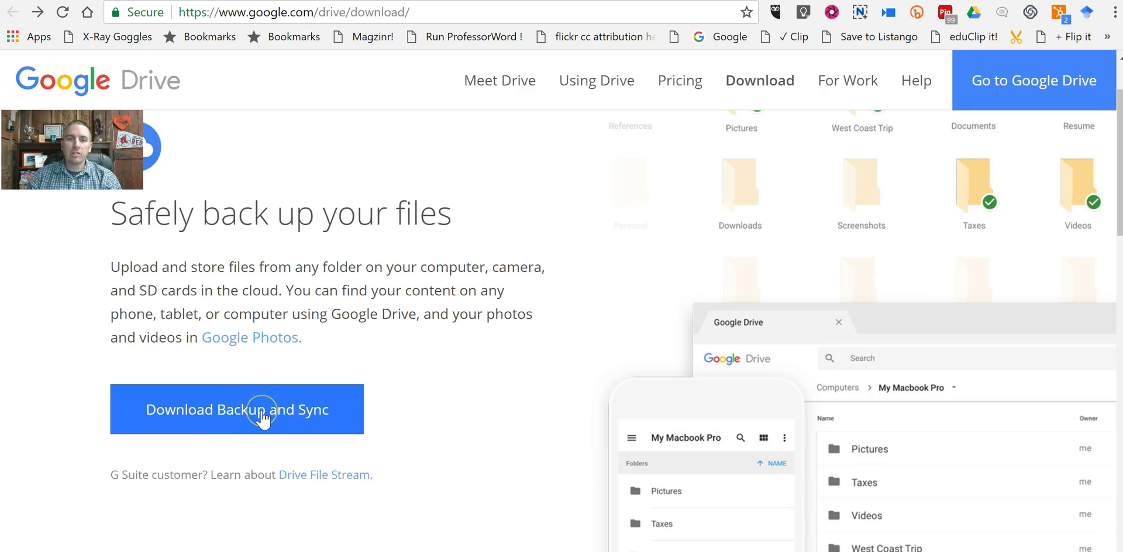
click(143, 492)
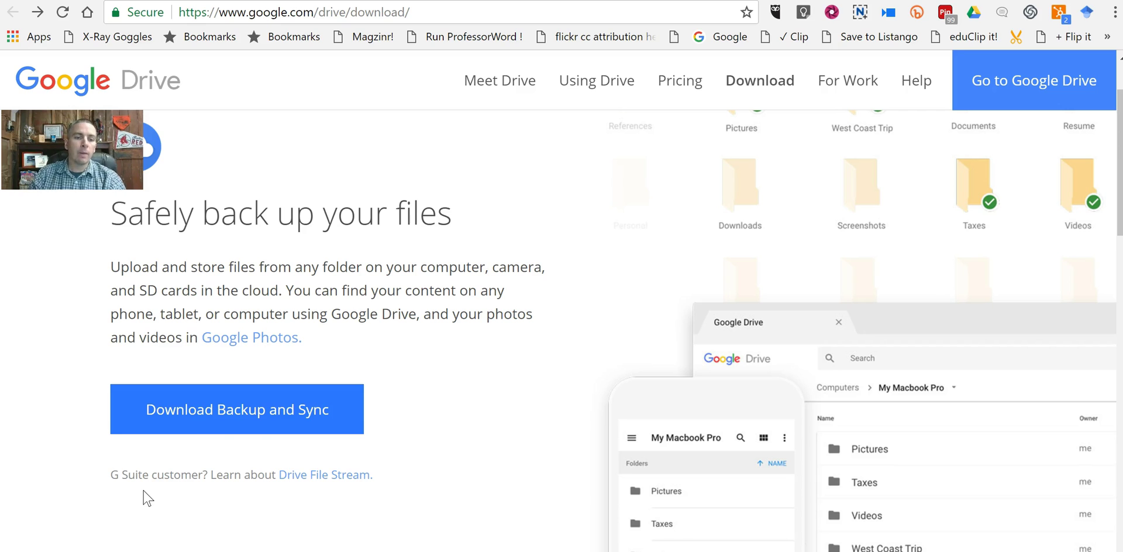
click(270, 419)
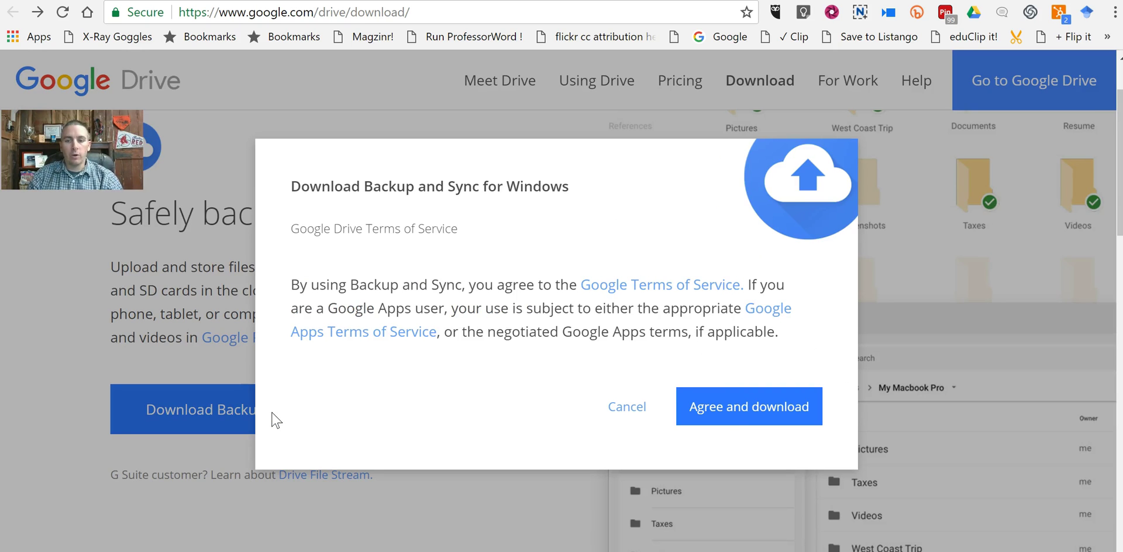
click(757, 416)
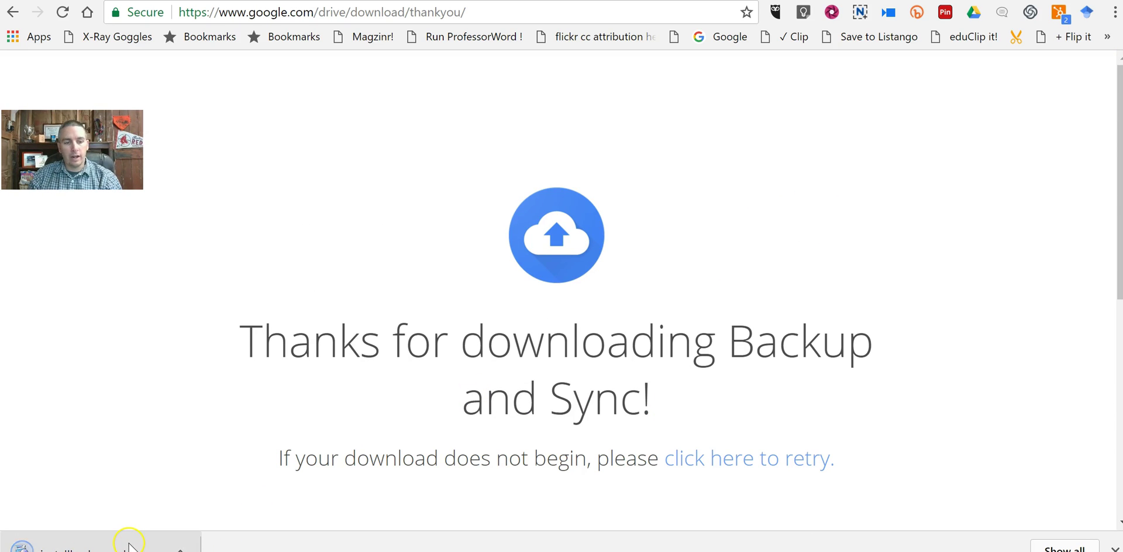
- Run the downloaded installer and close the Installation complete message when it finishes
click(132, 544)
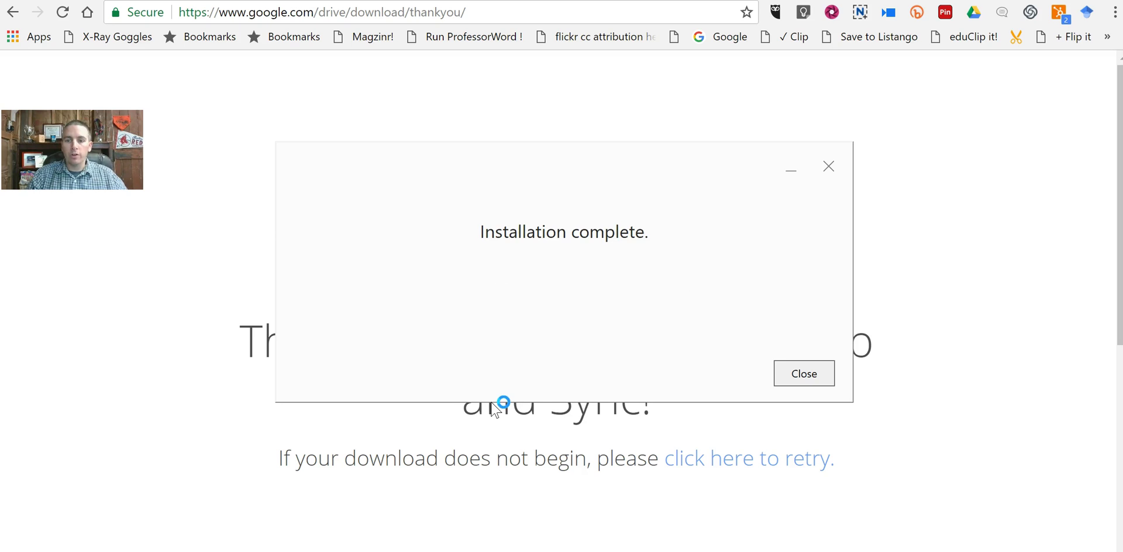
click(806, 376)
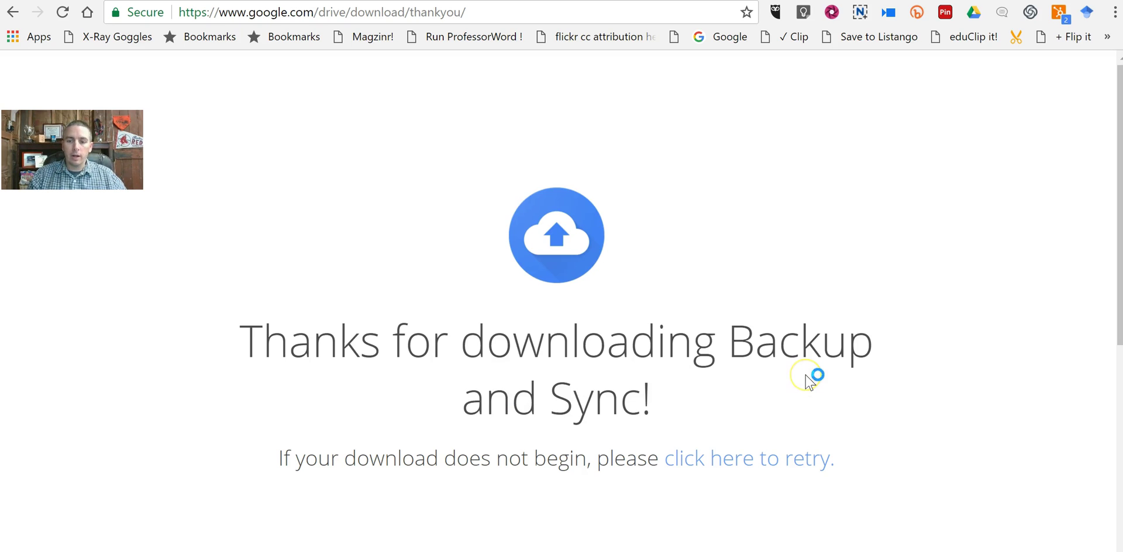
click(381, 390)
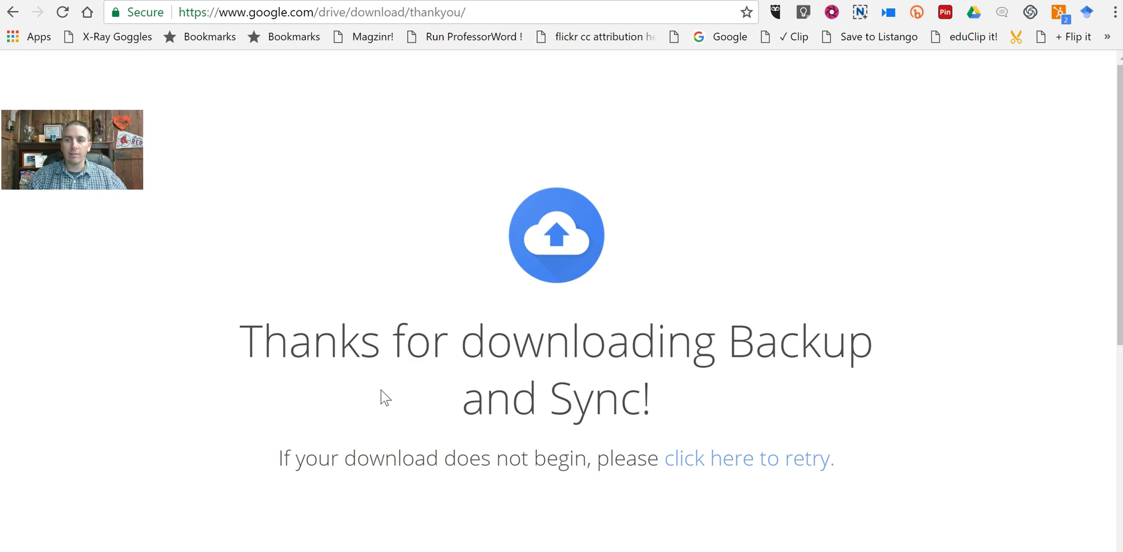
scroll(383, 397, down, 5)
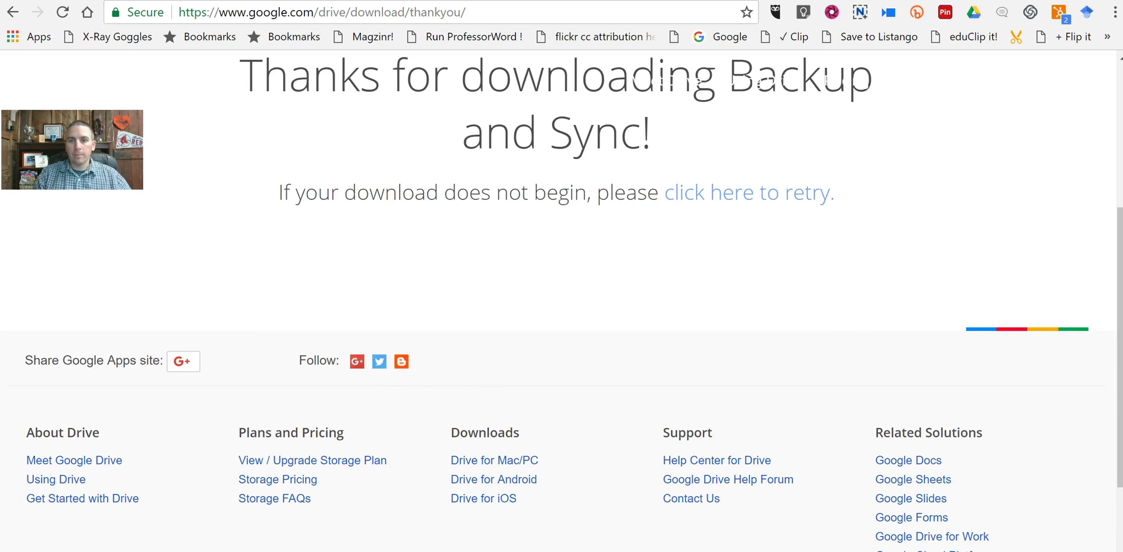
scroll(871, 199, up, 5)
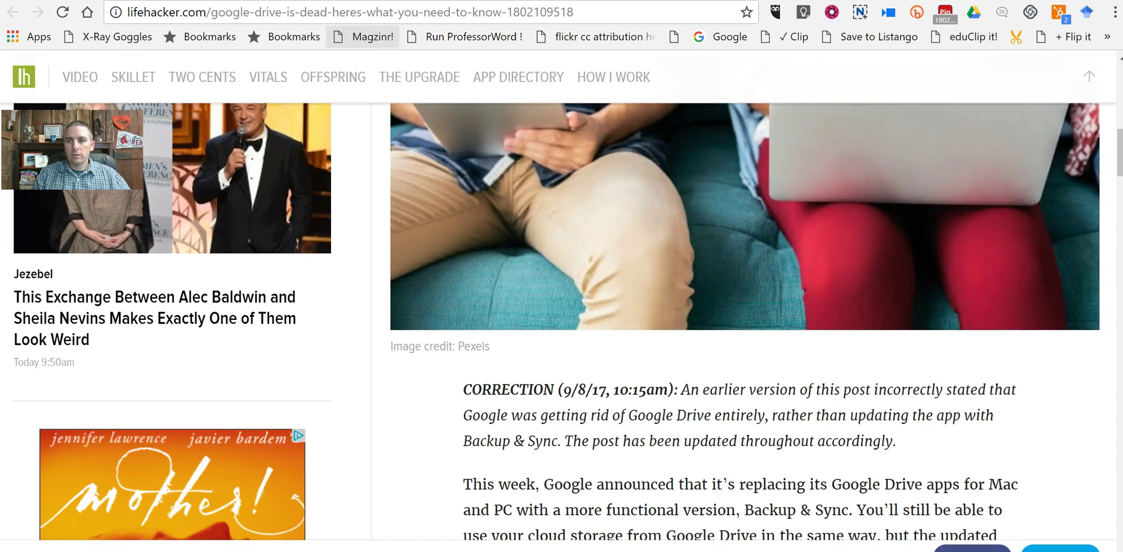
- Launch Backup and Sync from Google through Windows search from the desktop
key(super+d)
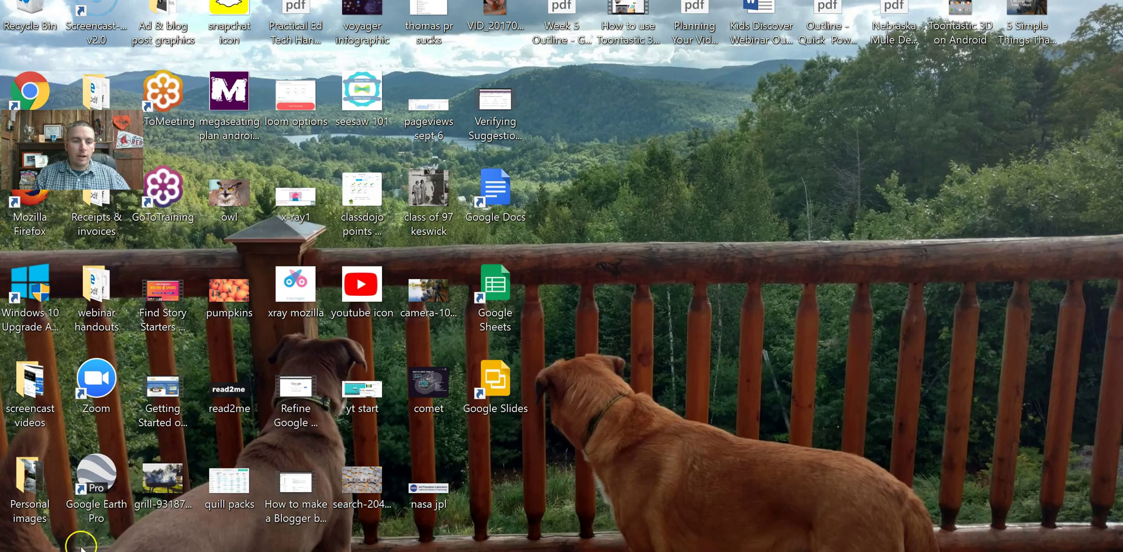
key(super+s)
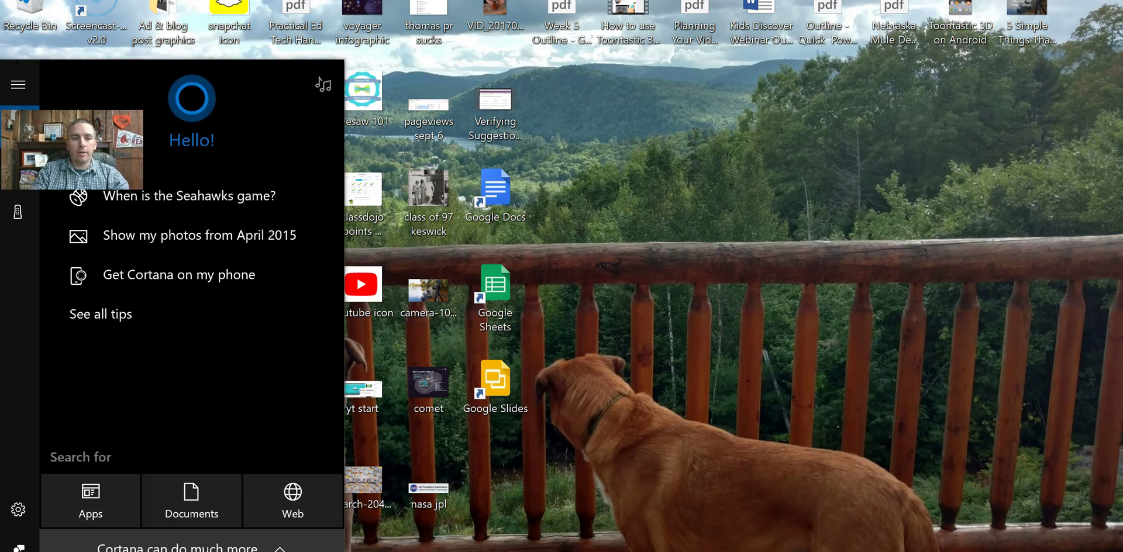
text(back)
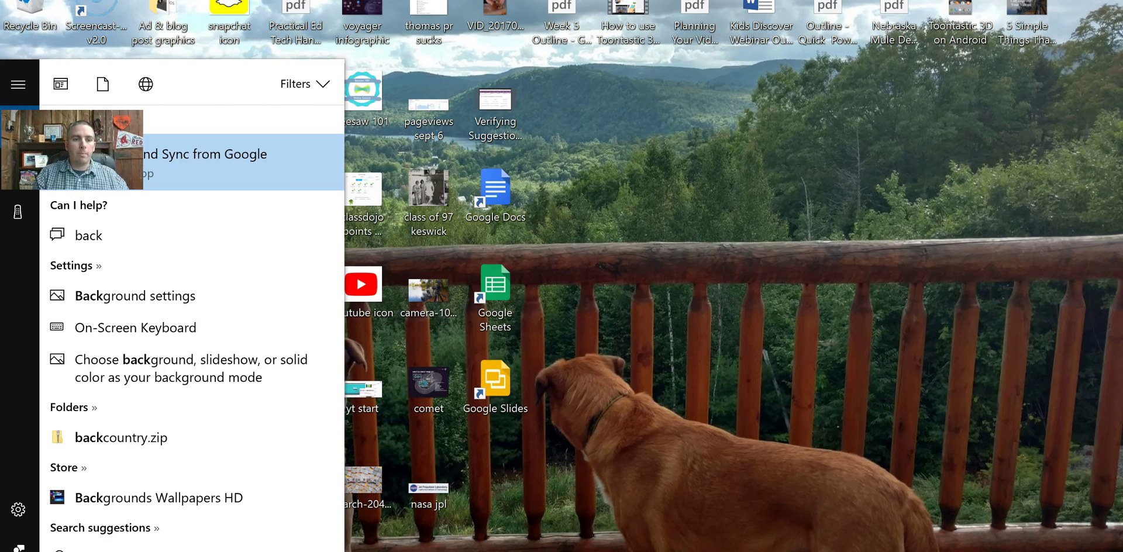
click(169, 170)
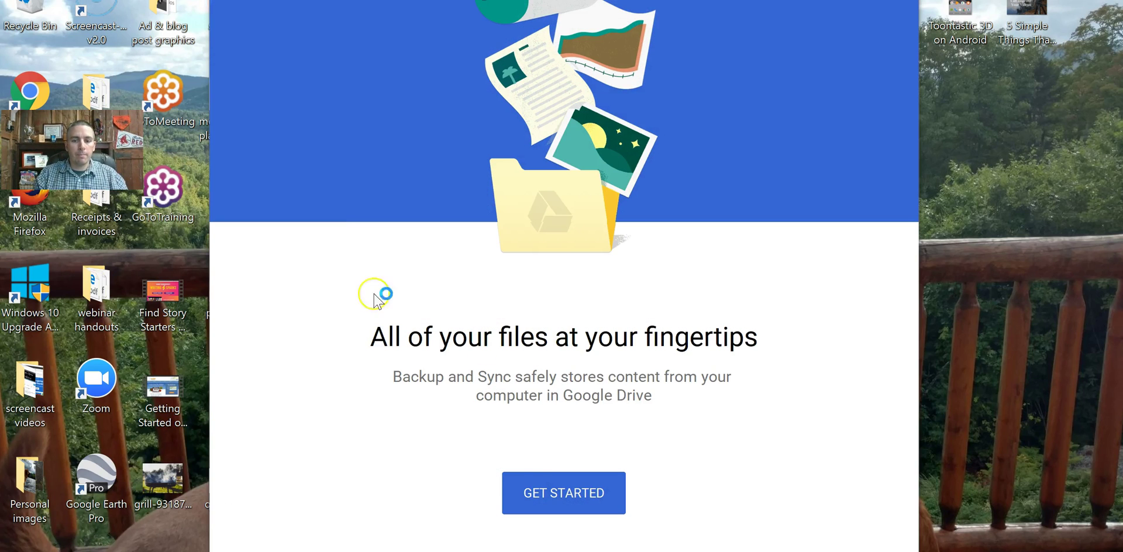
- Begin setup, enter the account email, then enter the account password, retyping the mistyped one
click(573, 504)
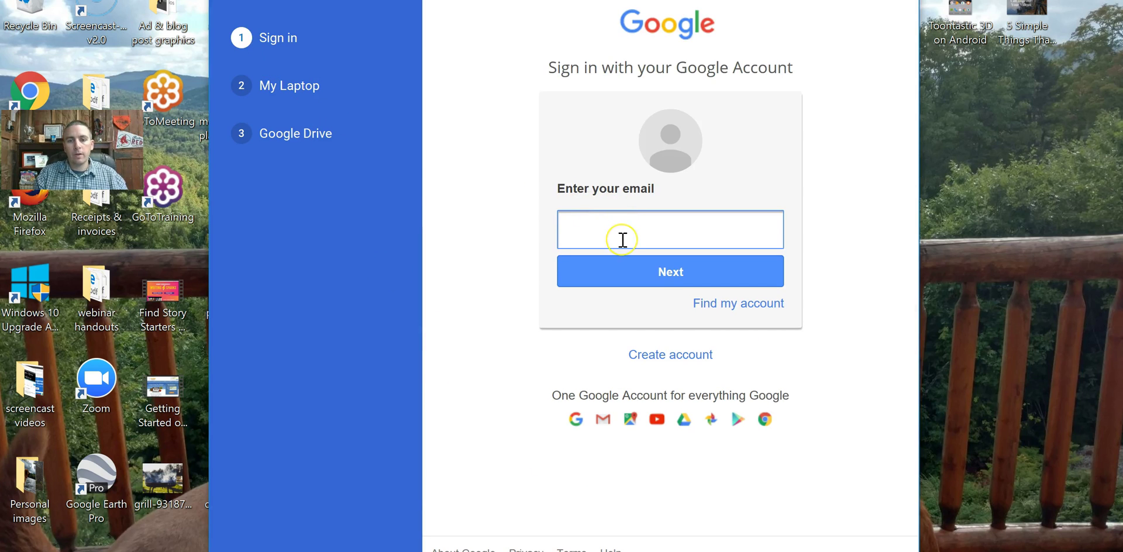
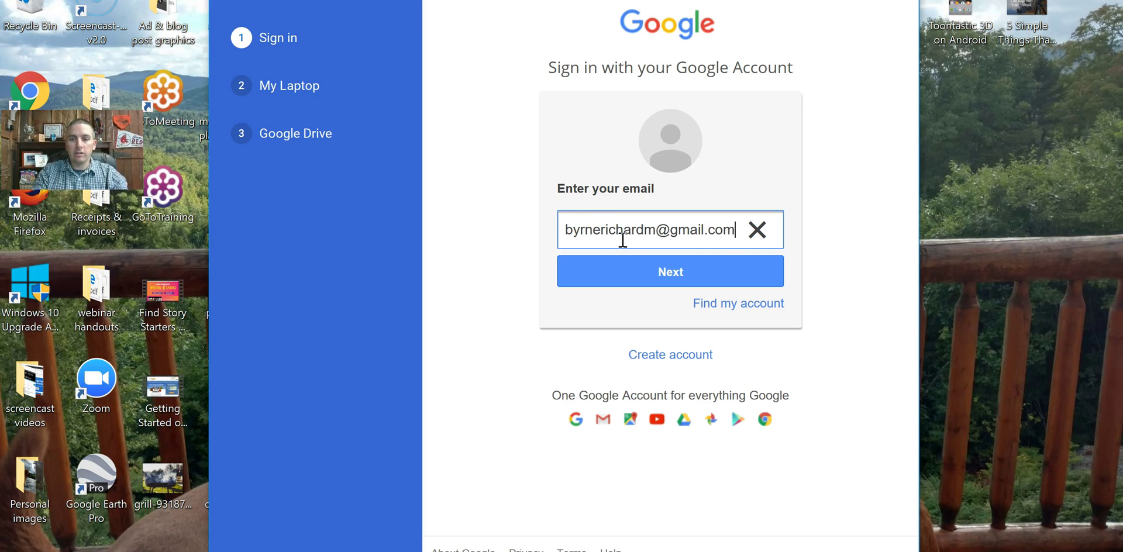
click(667, 272)
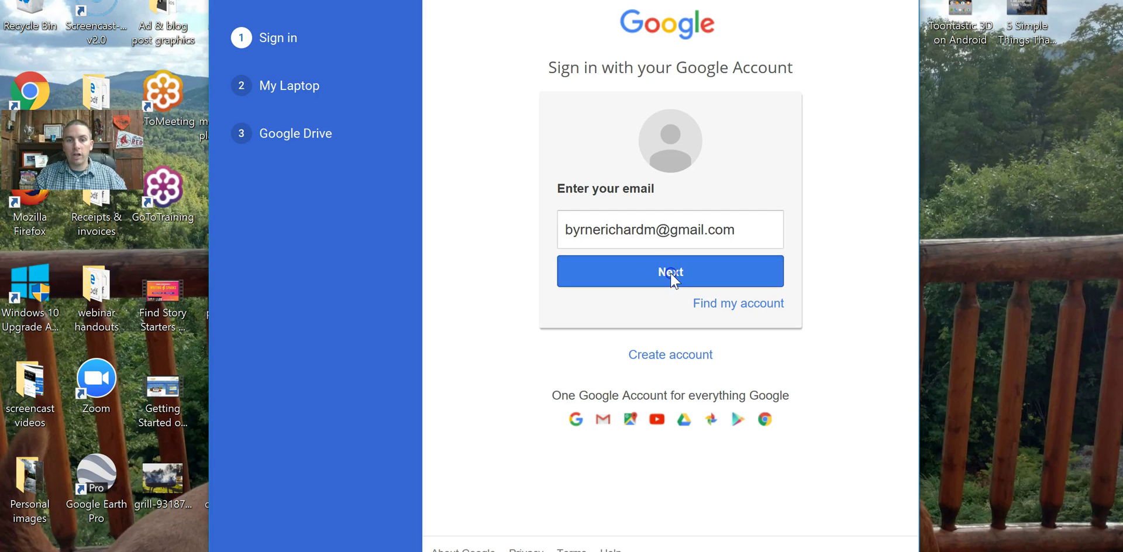
click(638, 259)
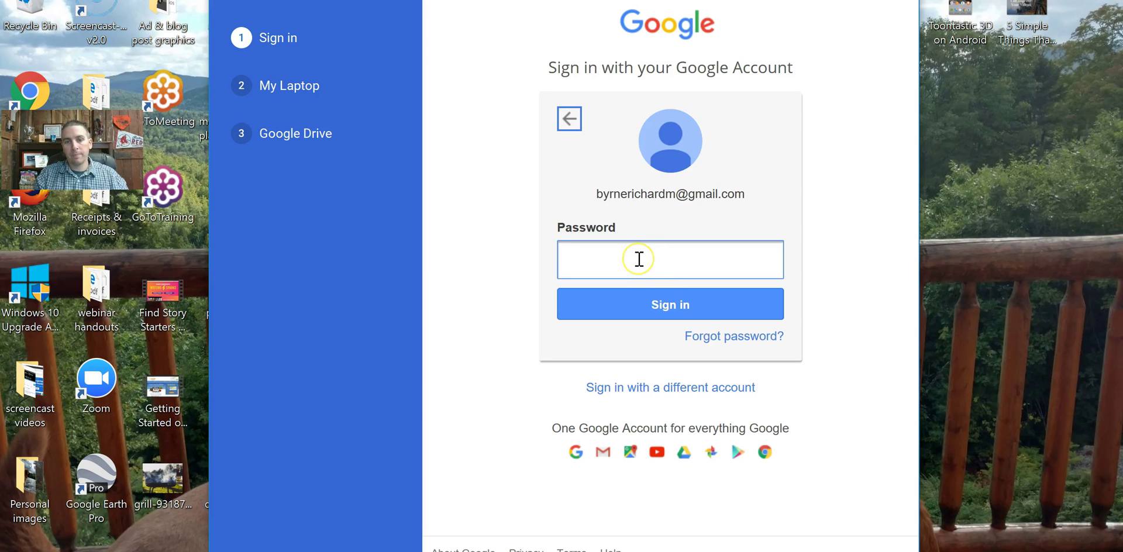
text(•••)
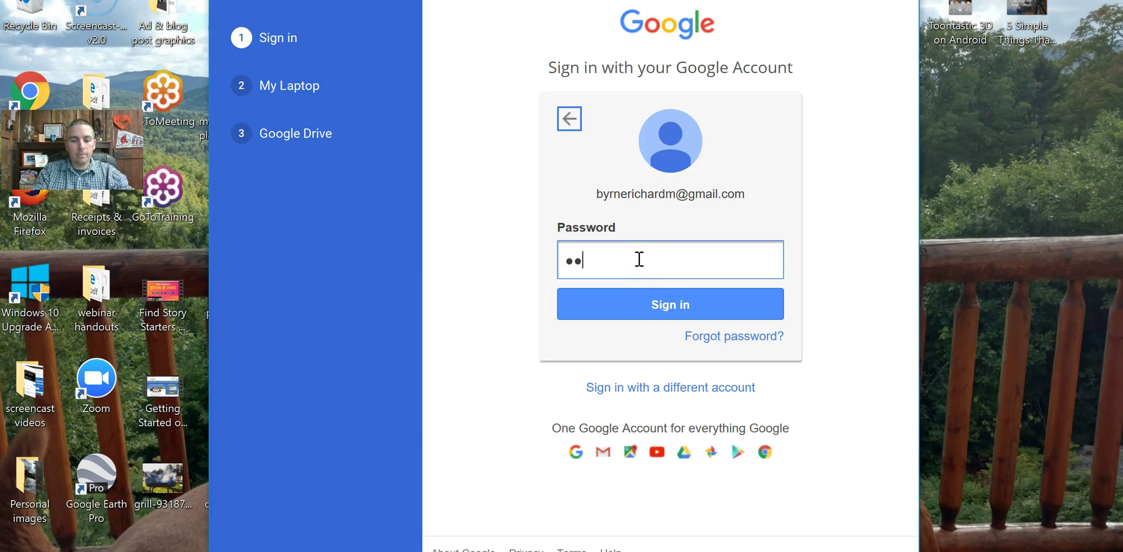
text(•••)
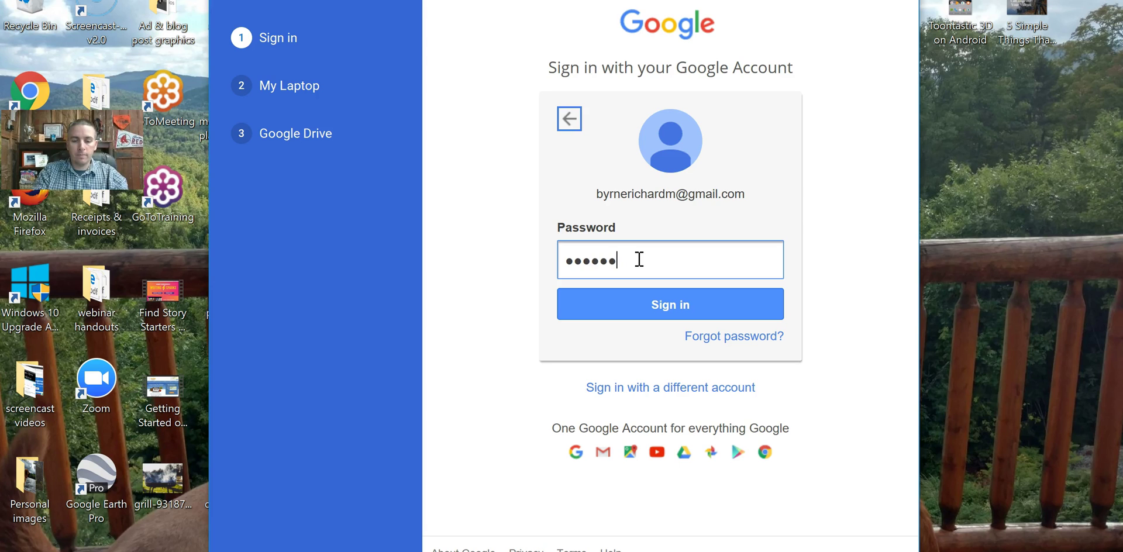
text(••)
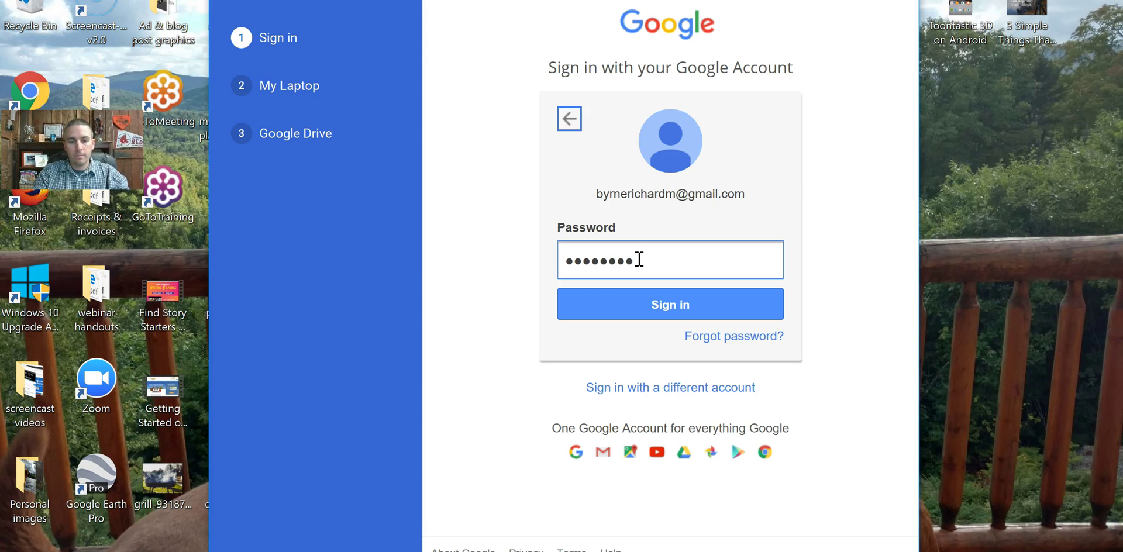
key(BackSpace)
key(BackSpace)
key(BackSpace)
key(BackSpace)
key(BackSpace)
key(BackSpace)
key(BackSpace)
key(BackSpace)
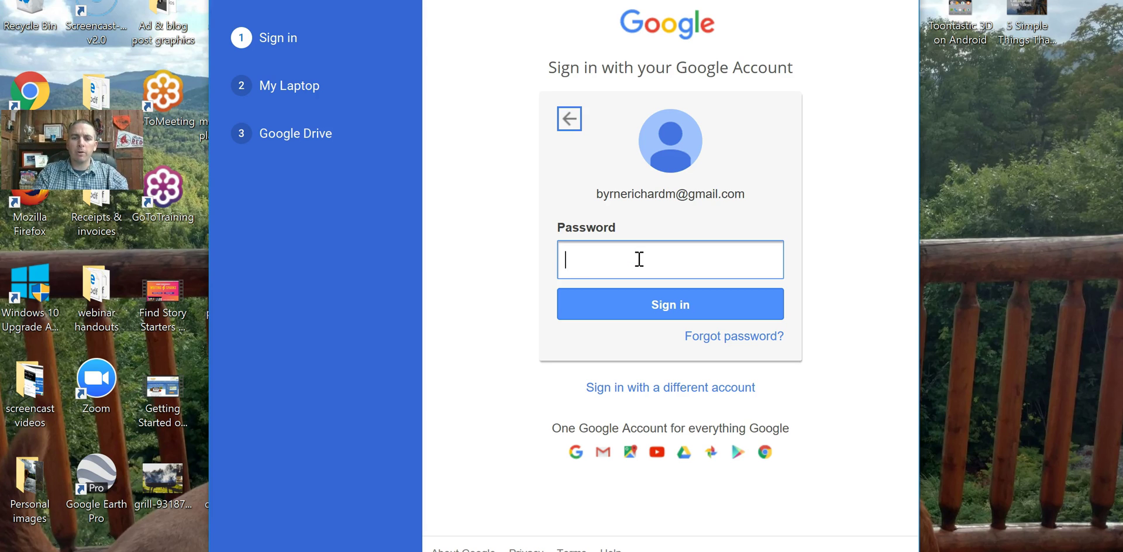
text(•••••)
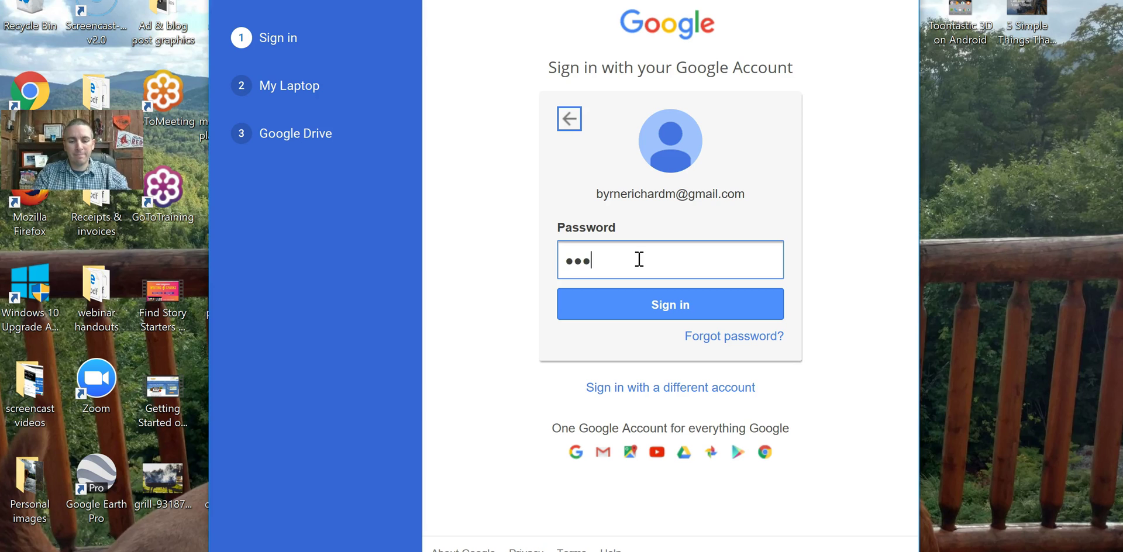
text(••••••)
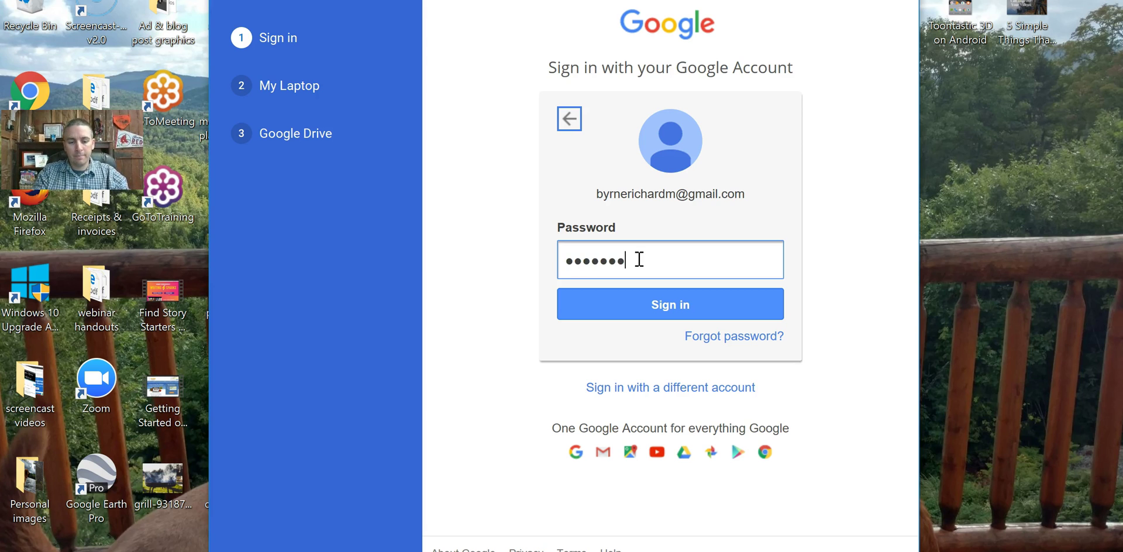
- Submit the password, then enter the texted verification code to finish signing in
click(649, 314)
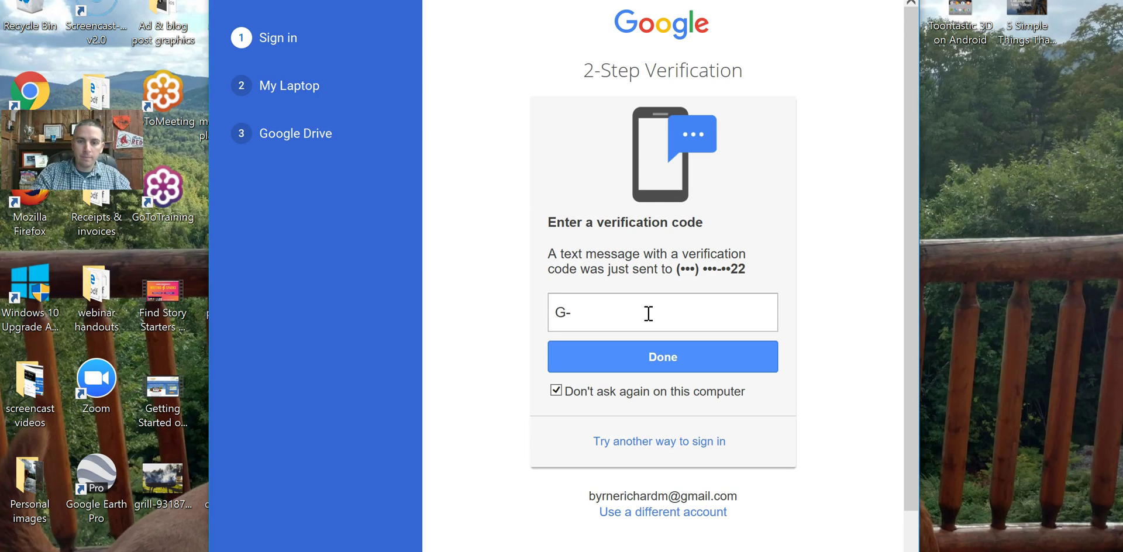
click(648, 313)
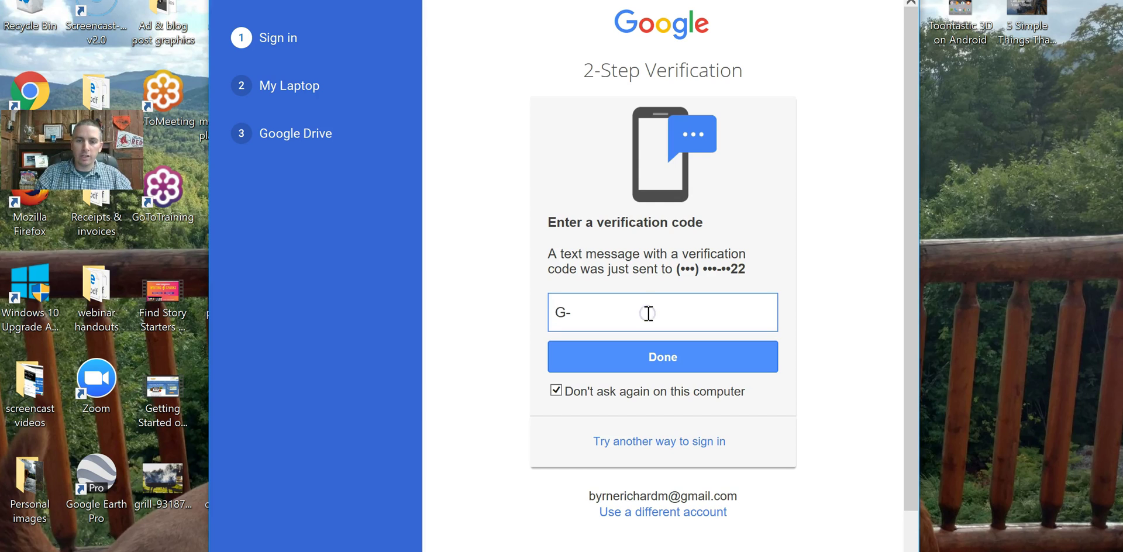
click(646, 318)
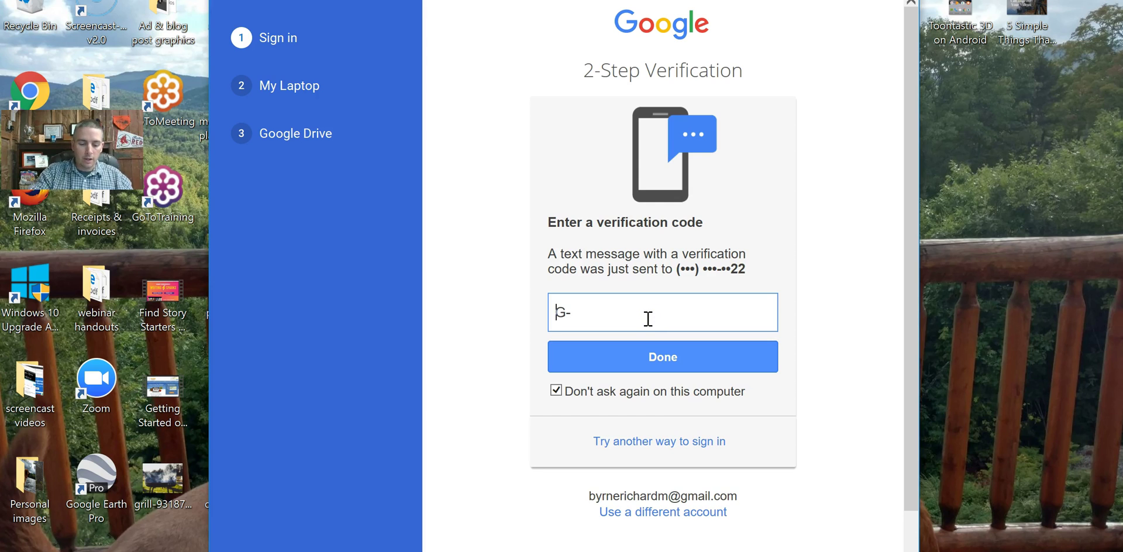
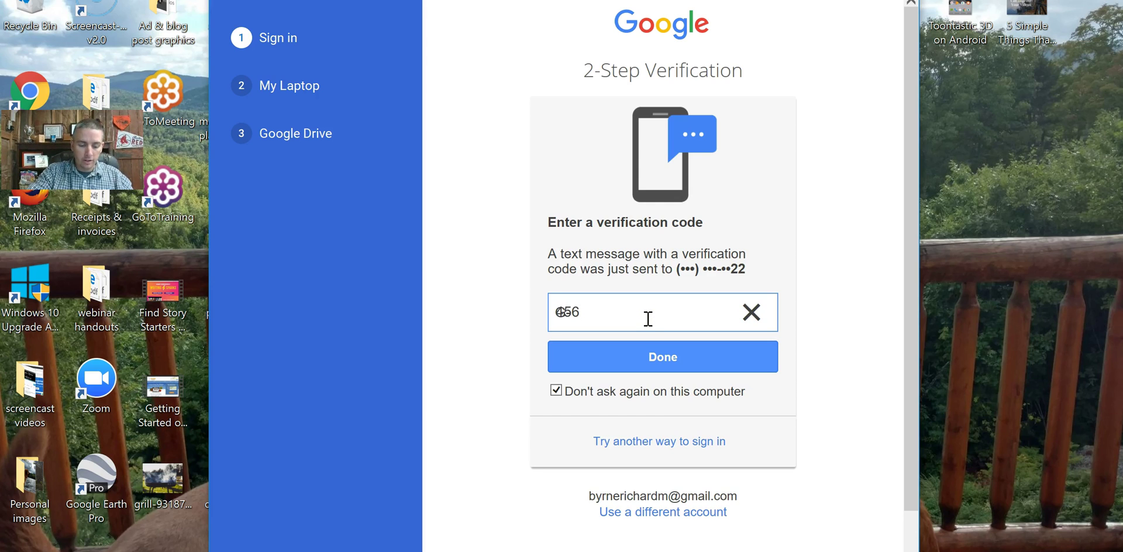
click(695, 362)
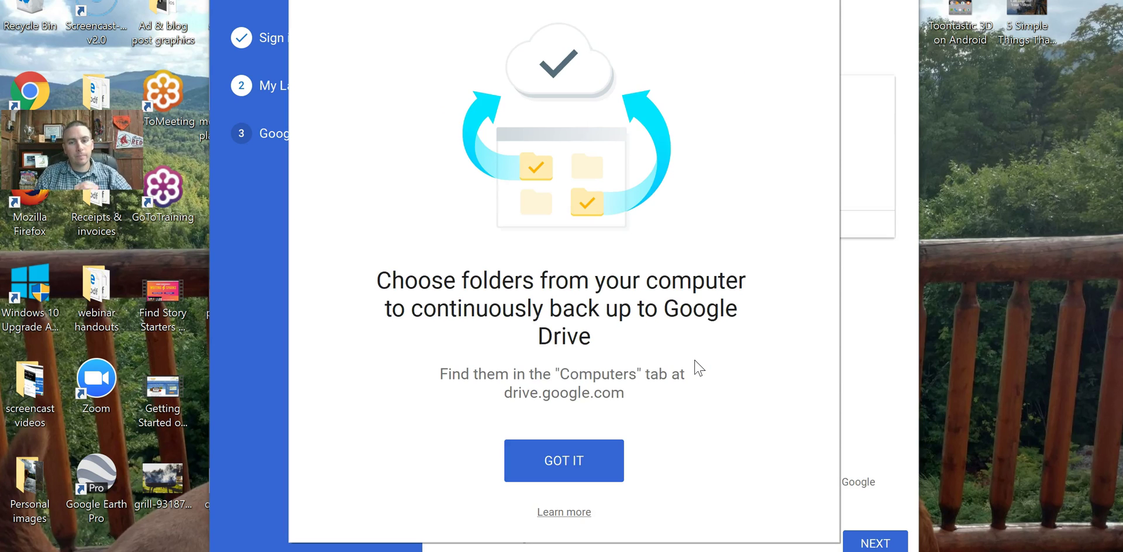
- Back up the laptop folders at High quality, also uploading photos and videos to Google Photos
click(576, 460)
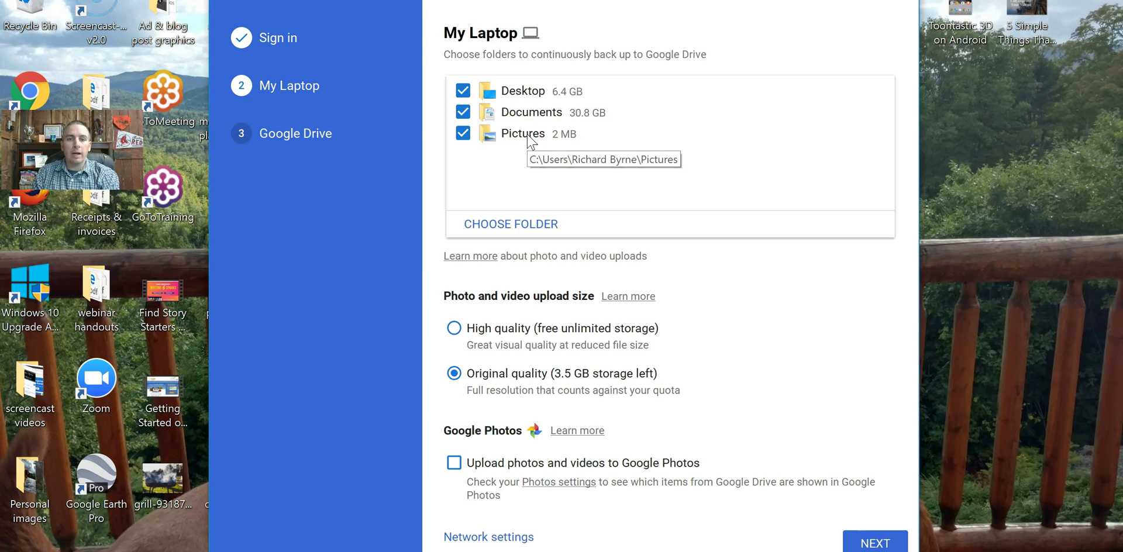
click(522, 93)
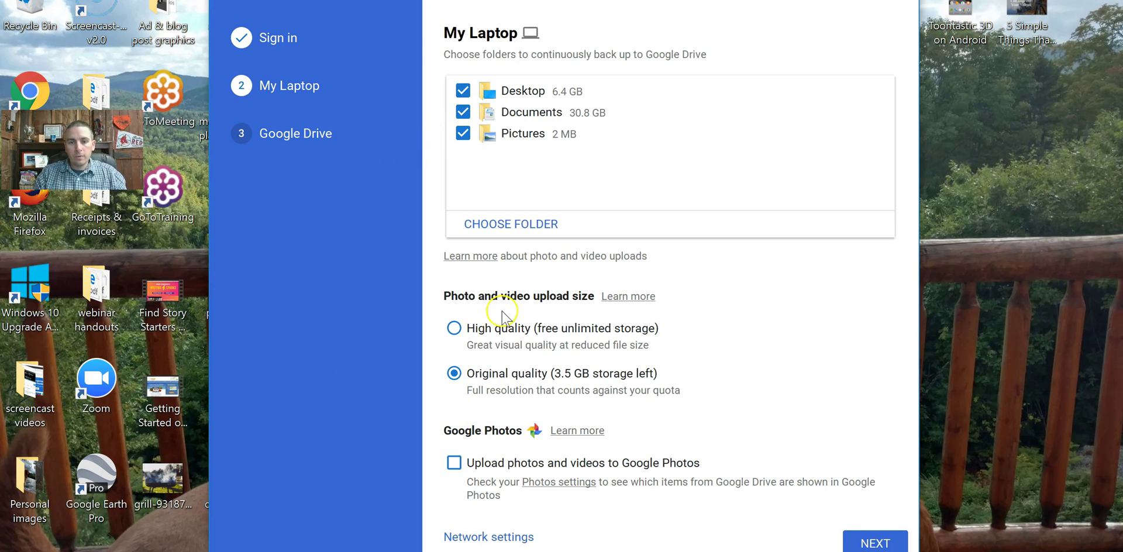
click(455, 329)
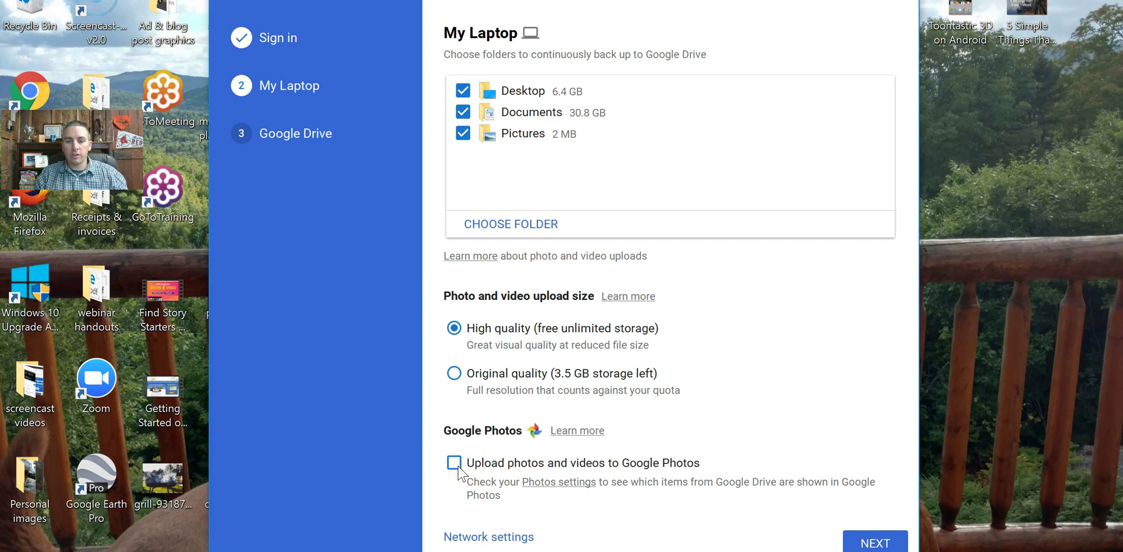
click(458, 466)
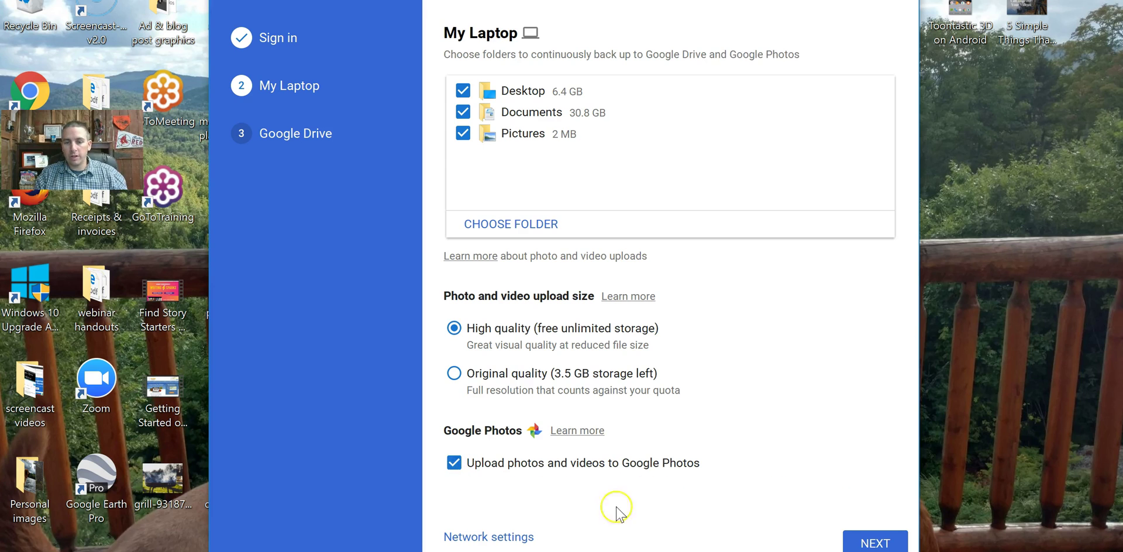
click(865, 541)
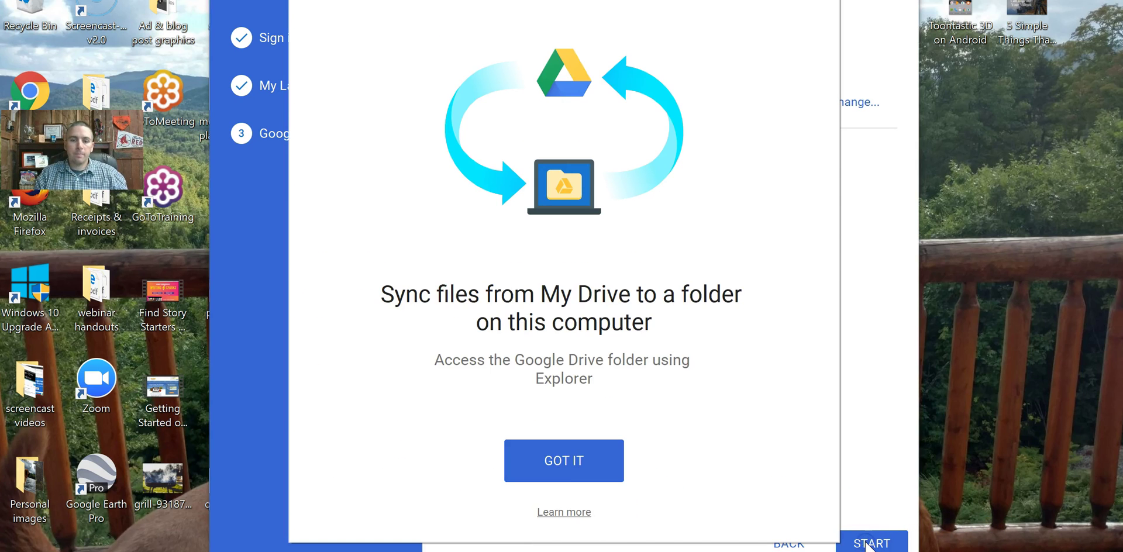
- Keep Sync everything selected and start syncing all 25 GB of My Drive
click(570, 468)
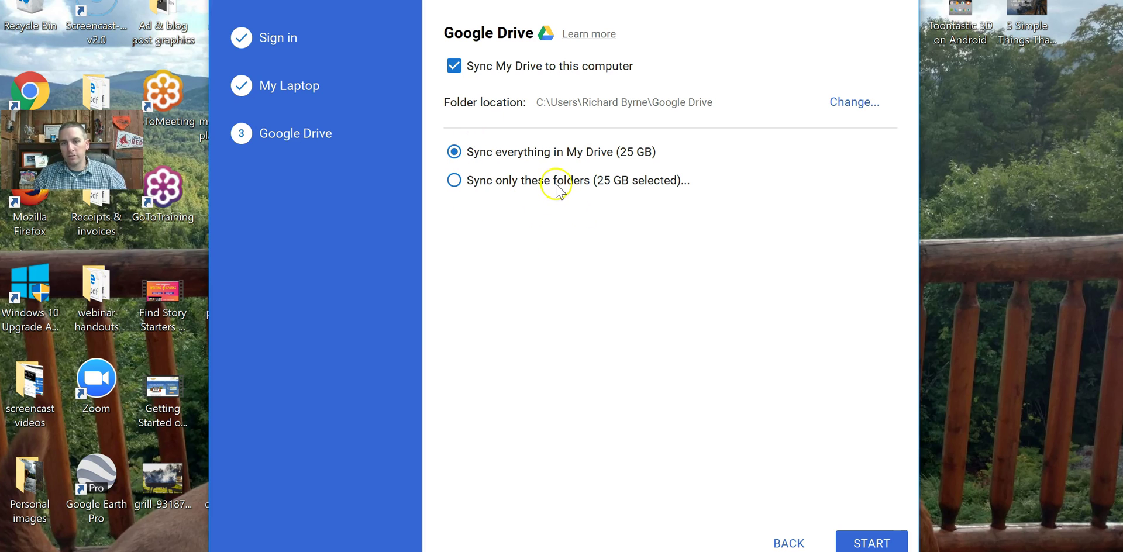
click(891, 544)
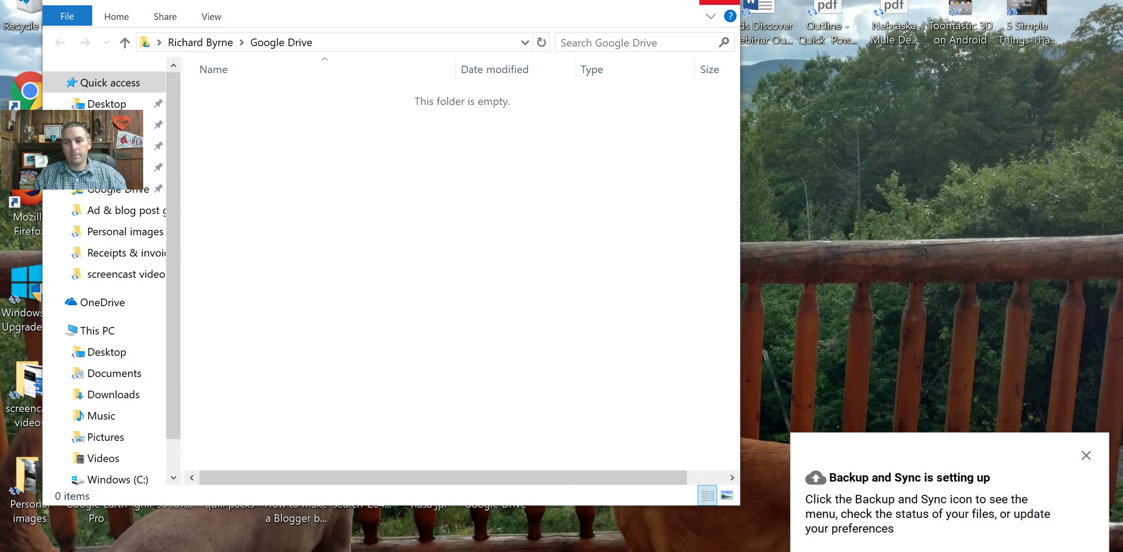
click(719, 3)
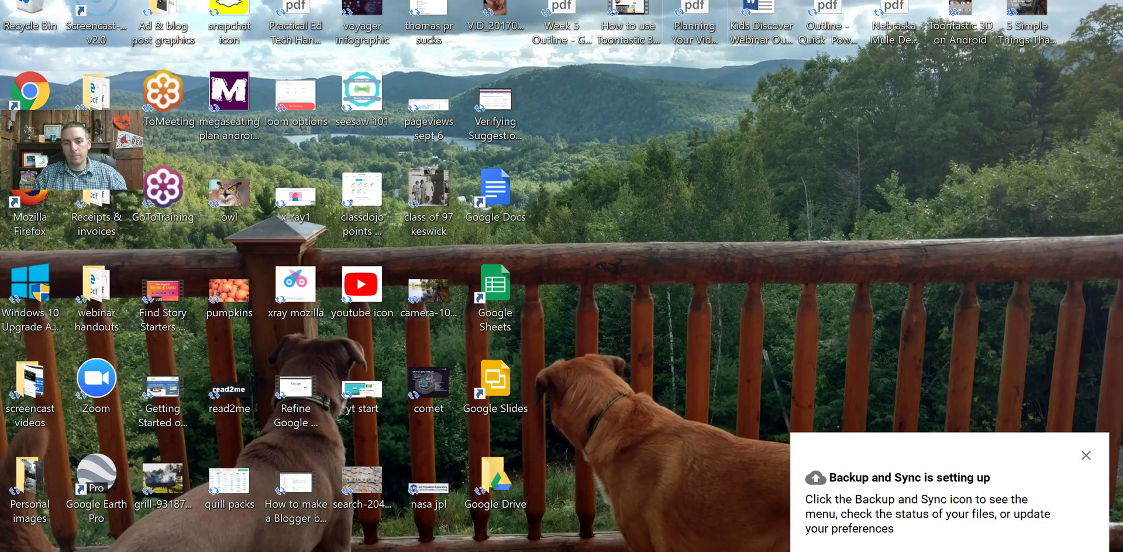
double_click(495, 485)
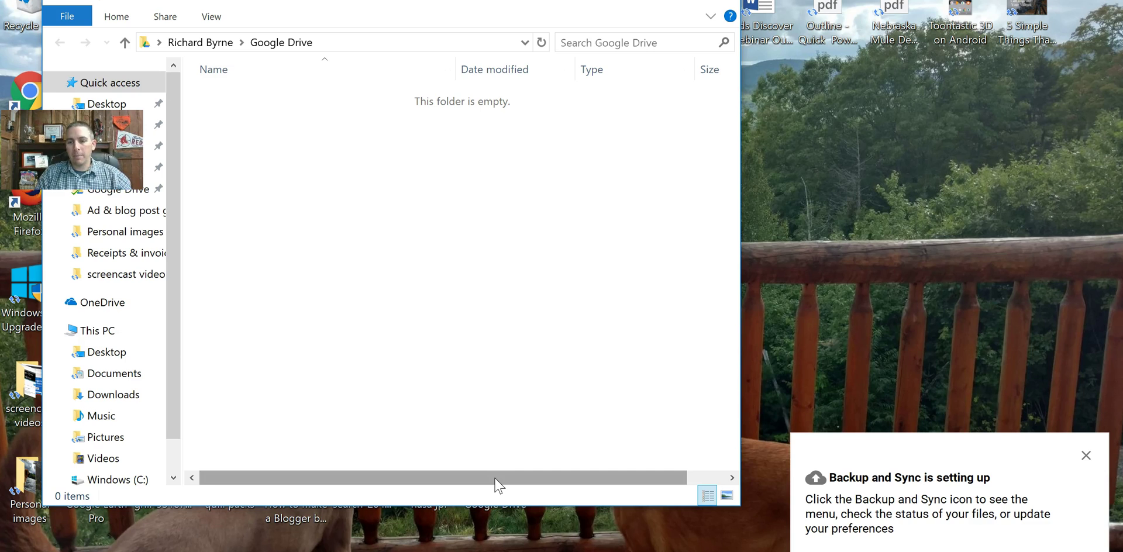
click(949, 487)
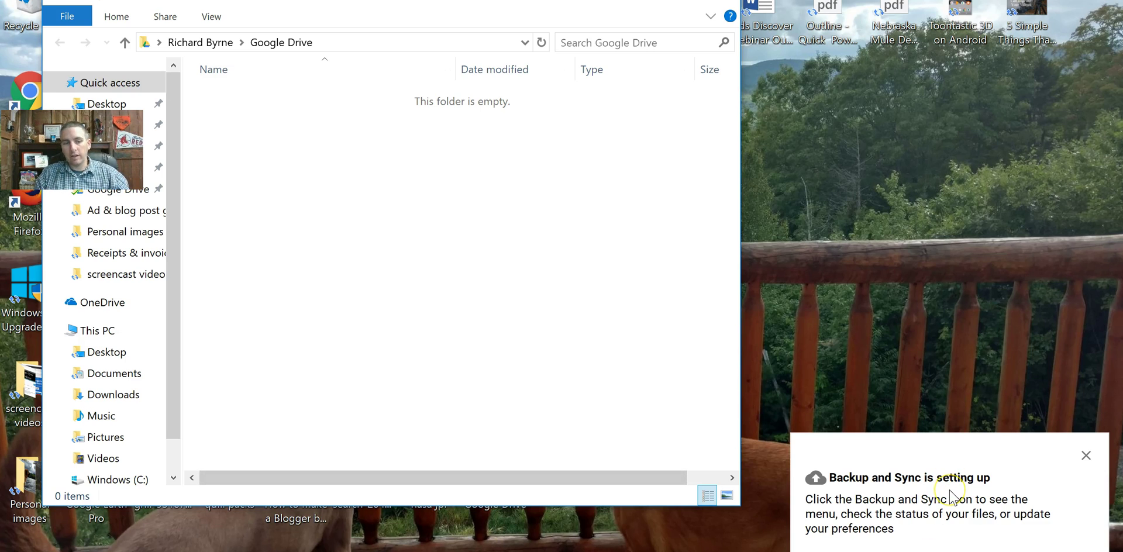